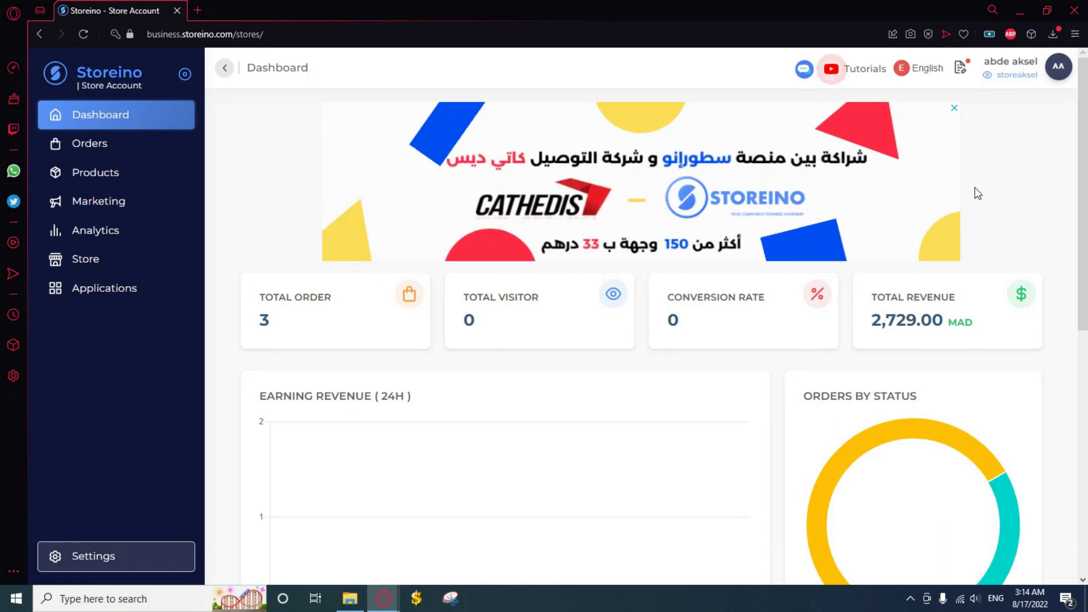
# Open the store's Orders page from the left sidebar
pyautogui.click(131, 144)
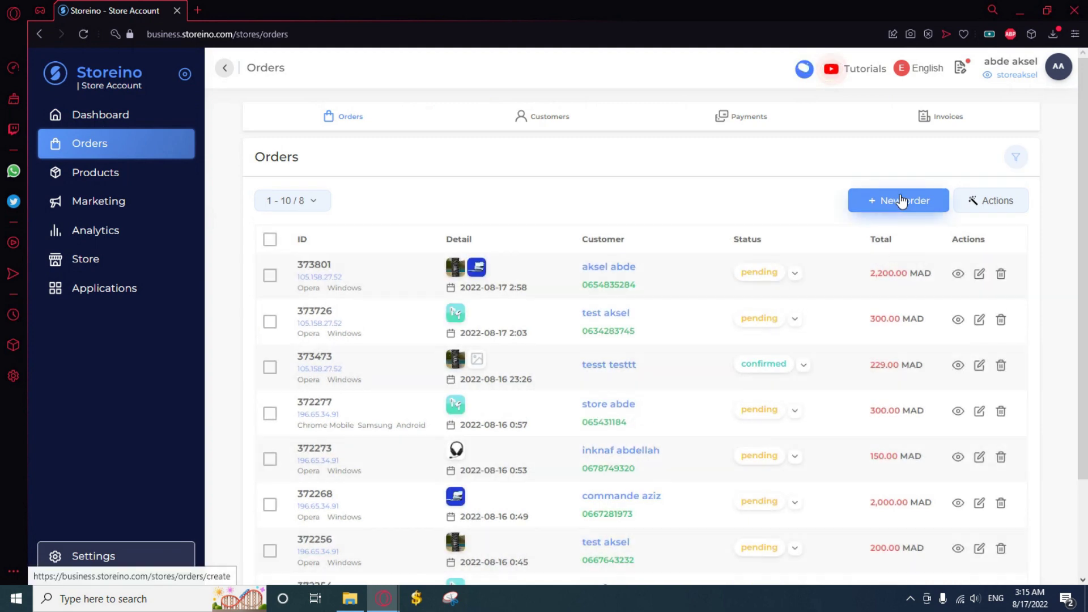
# Start a blank new order at its Customer step
pyautogui.click(902, 198)
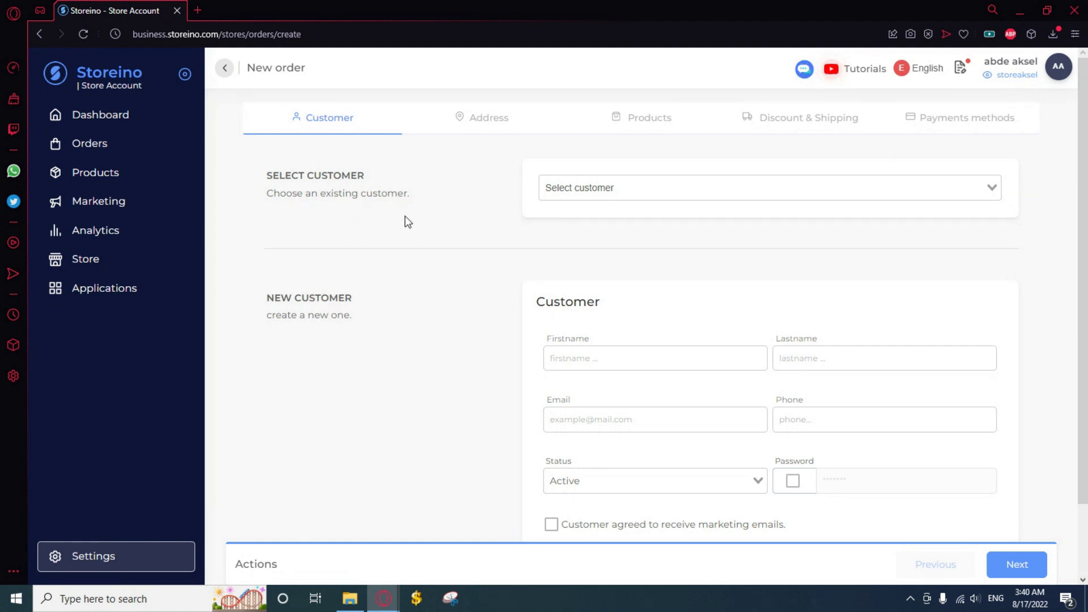
pyautogui.click(626, 195)
pyautogui.scroll(1, 836, 255)
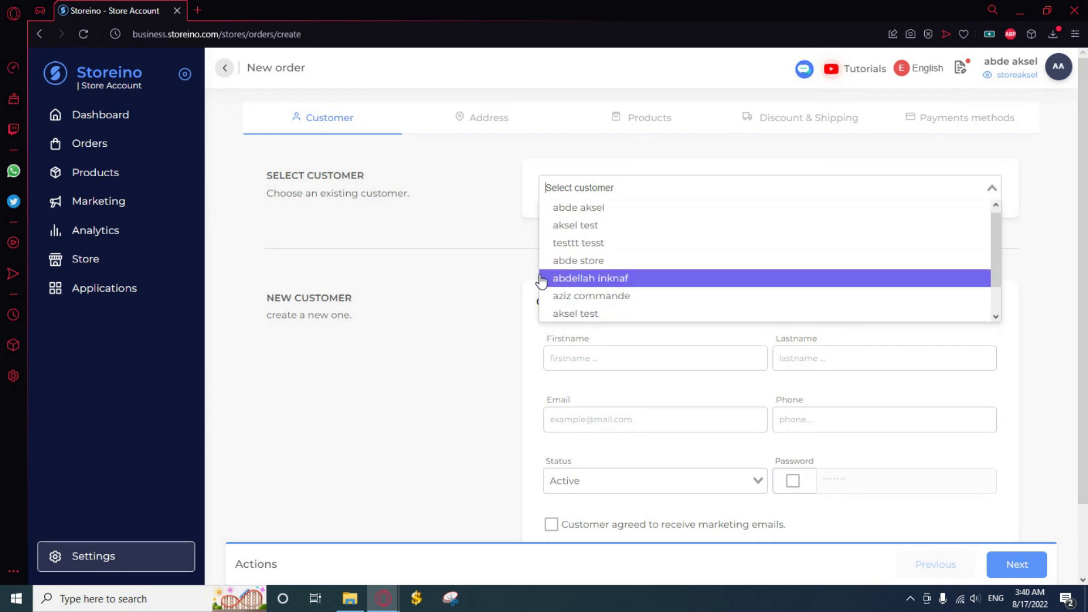
pyautogui.click(413, 310)
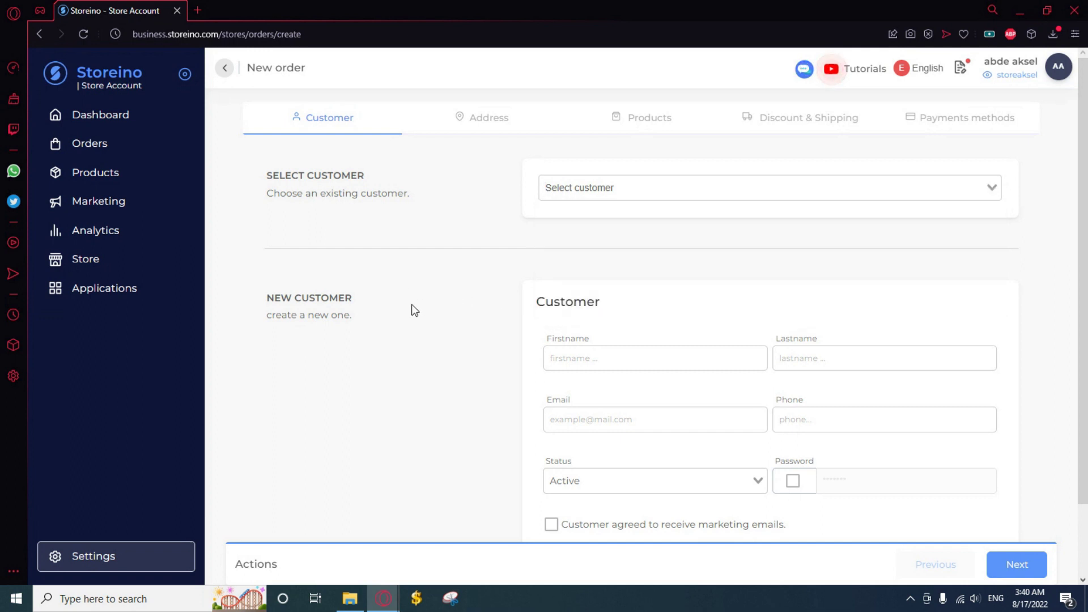
pyautogui.scroll(-2, 454, 318)
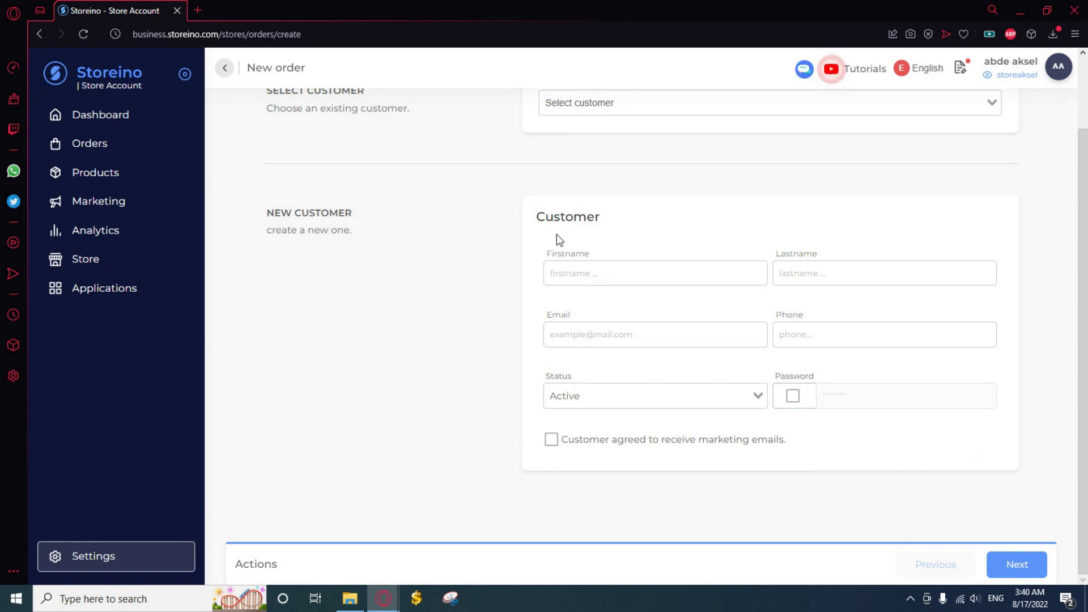
# Enter the new customer's first name, last name and phone number
pyautogui.click(550, 273)
pyautogui.write('a')
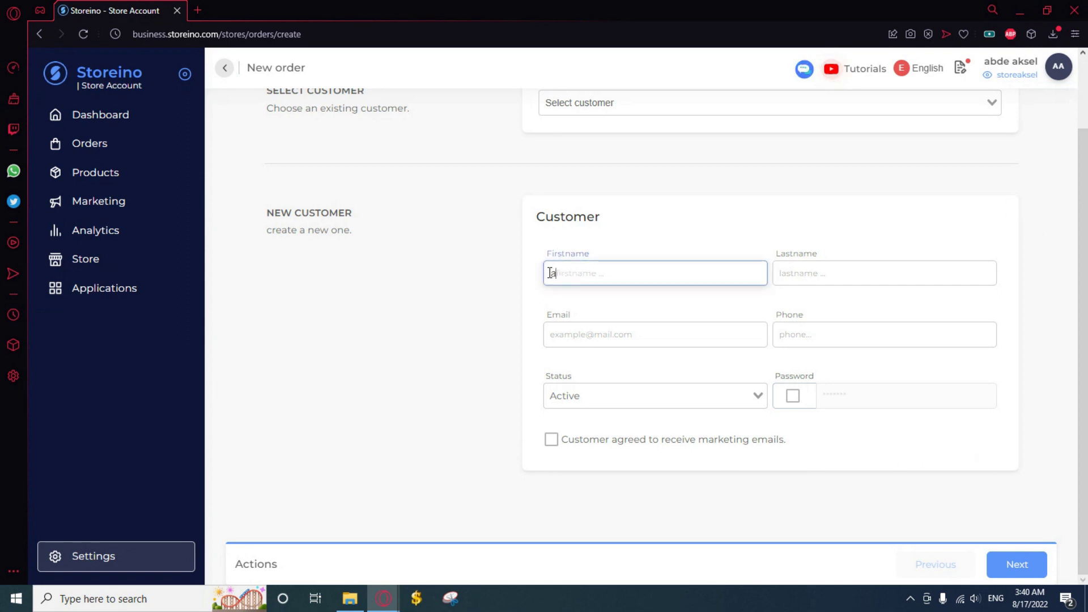
pyautogui.write('ziz')
pyautogui.click(802, 274)
pyautogui.write('test')
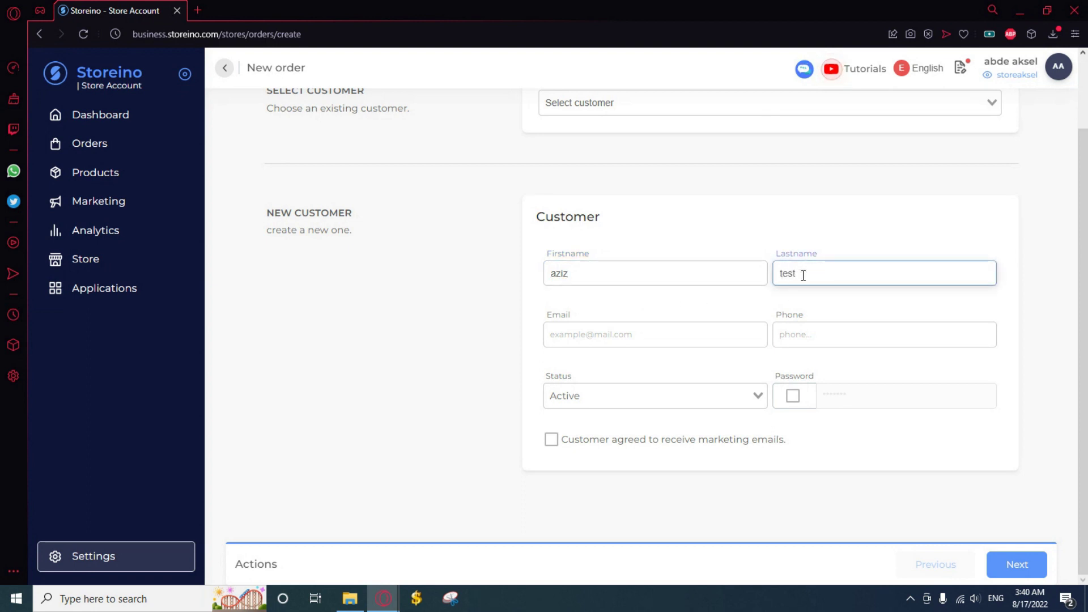
pyautogui.click(968, 319)
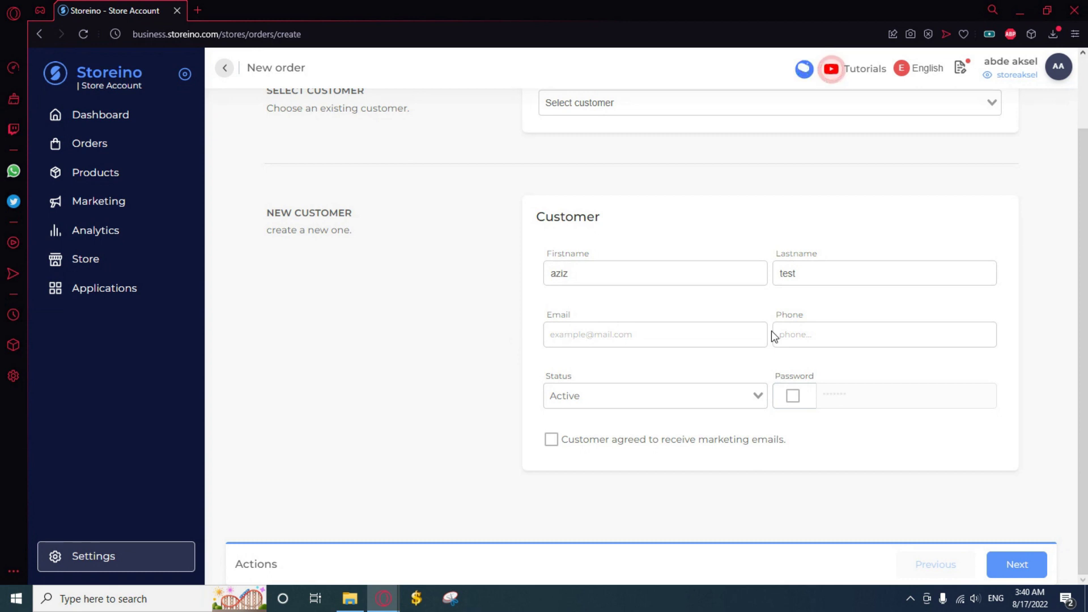
pyautogui.click(809, 332)
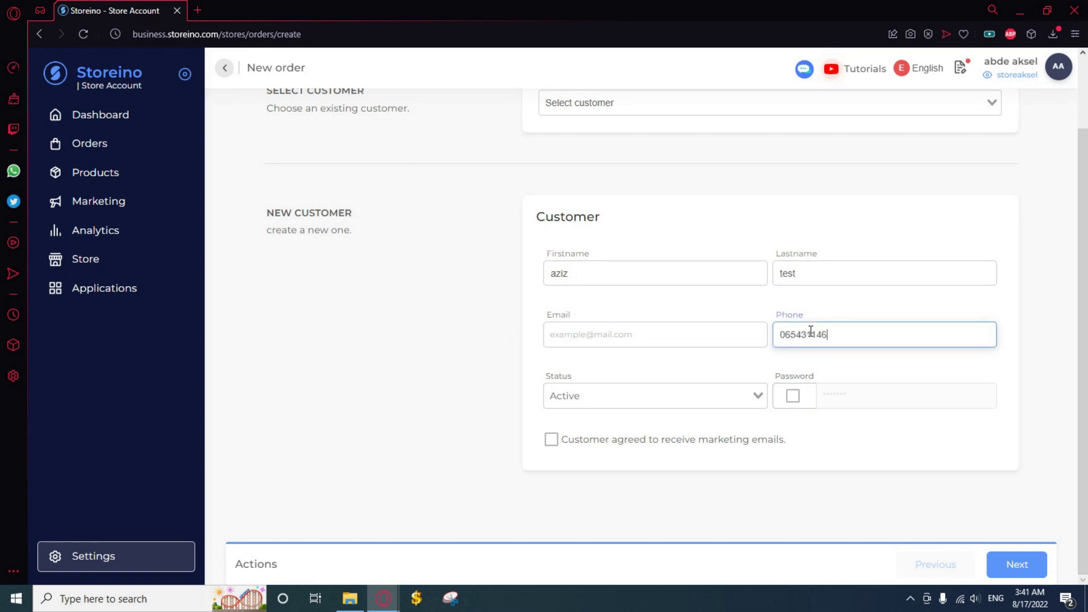
pyautogui.click(684, 373)
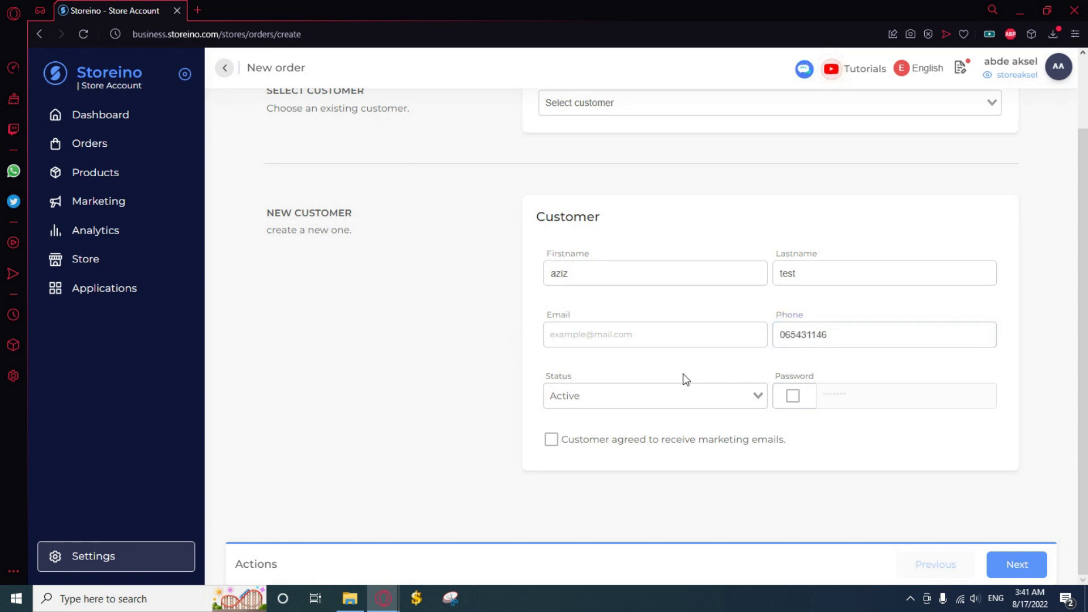
# Keep the customer status Active and advance to the billing Address step
pyautogui.click(591, 394)
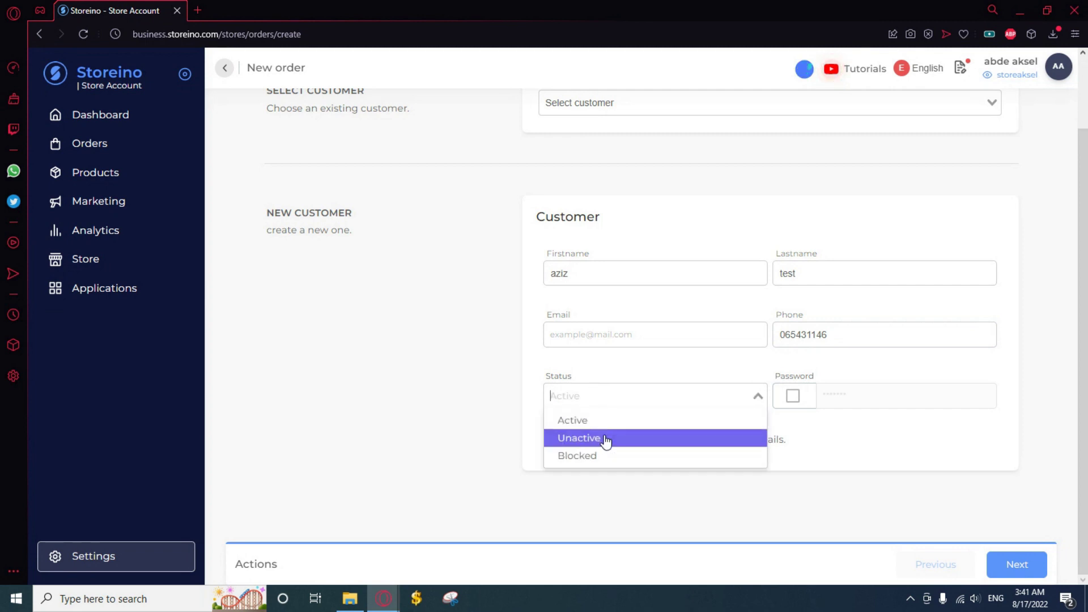
pyautogui.click(622, 367)
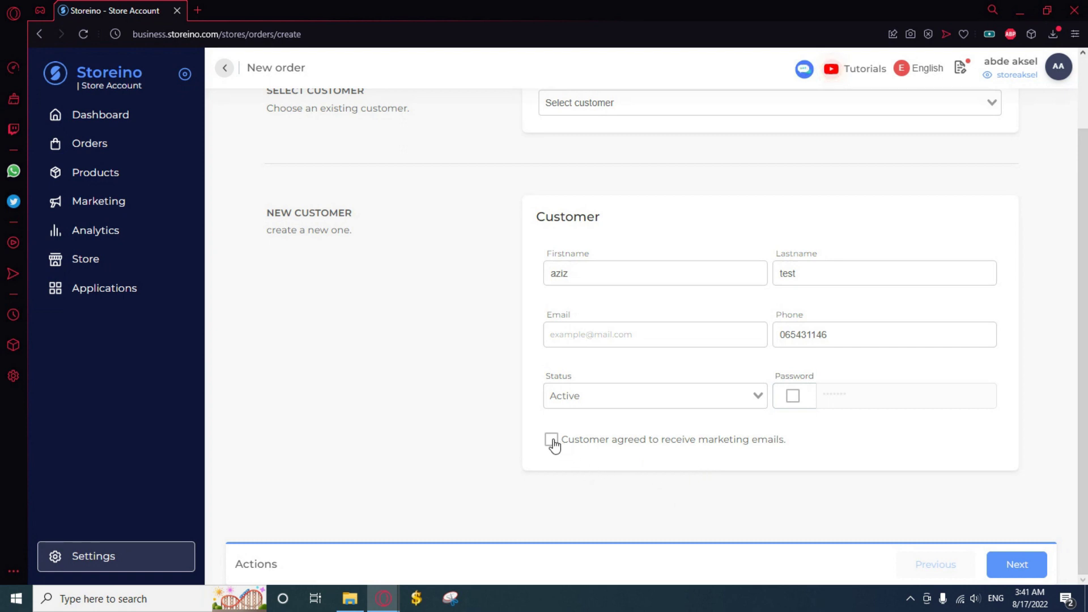
pyautogui.click(998, 565)
pyautogui.scroll(2, 491, 434)
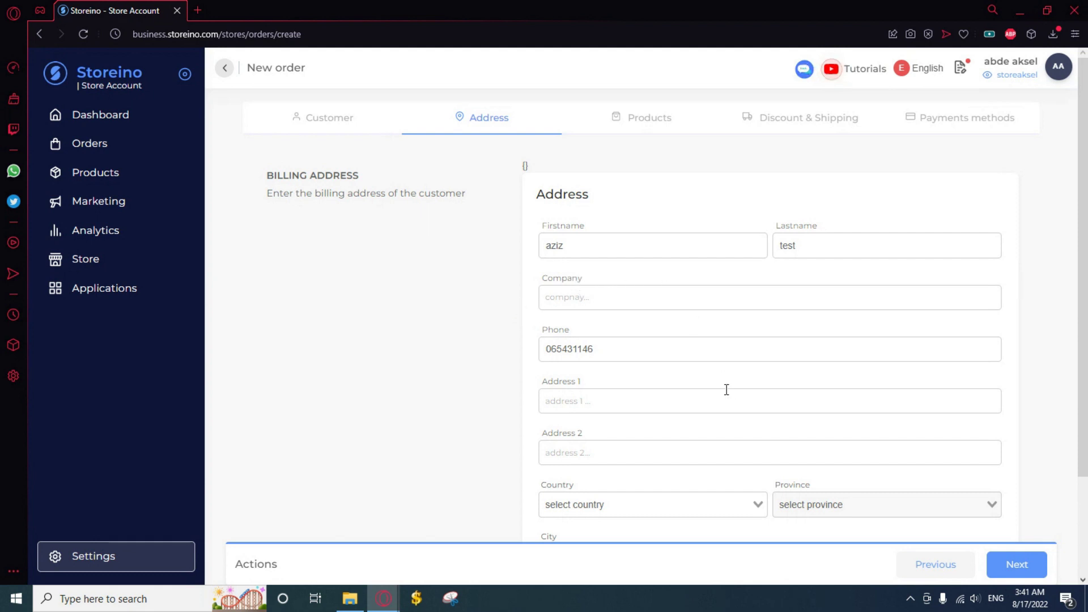
# Fill in the first billing street address line
pyautogui.click(683, 398)
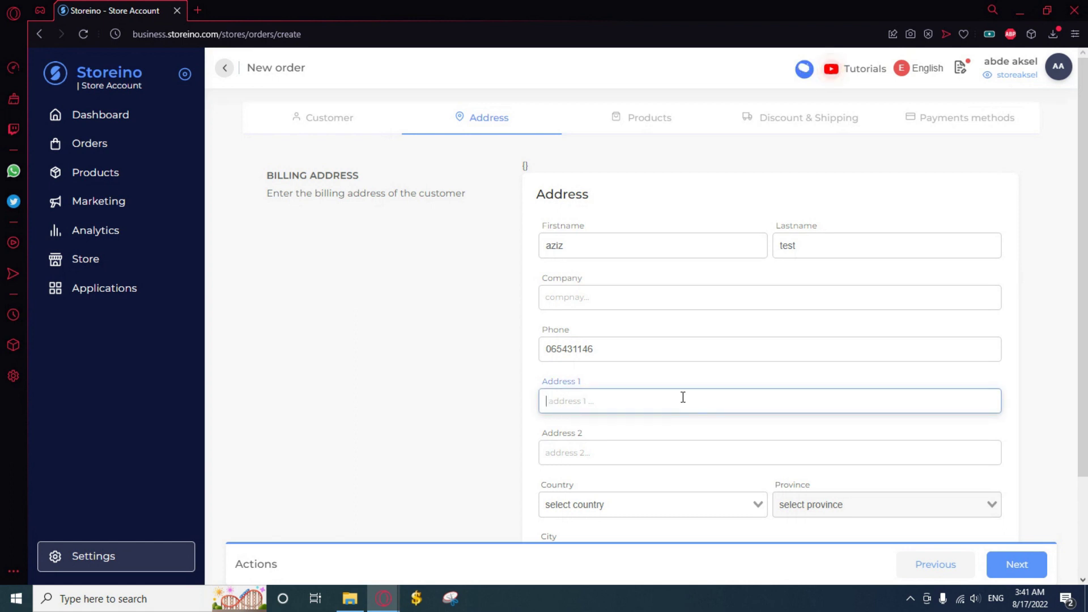
pyautogui.write('morocco')
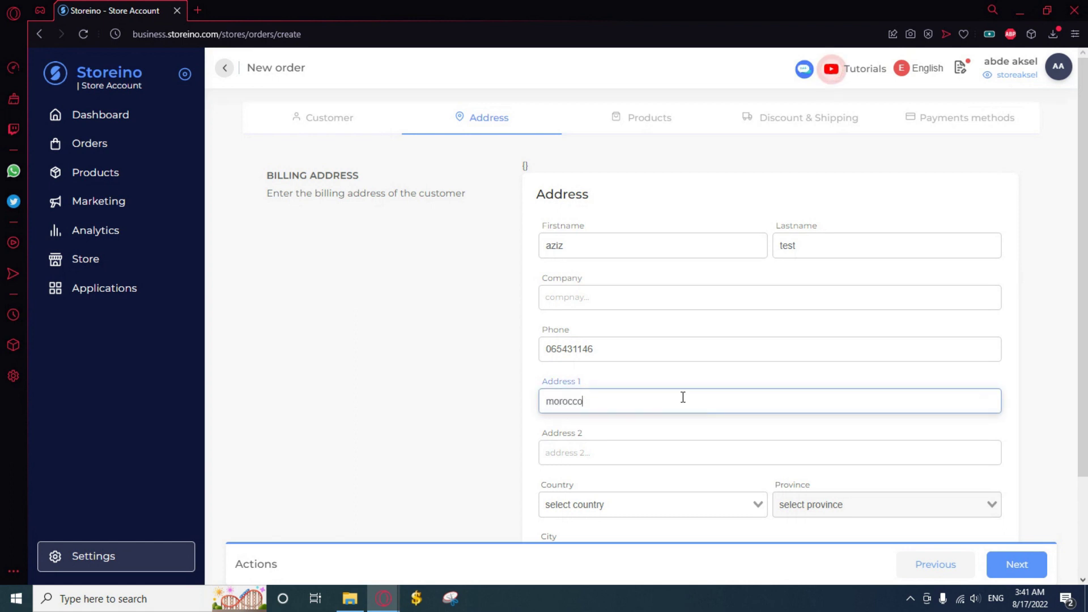
pyautogui.write(' tangier 382')
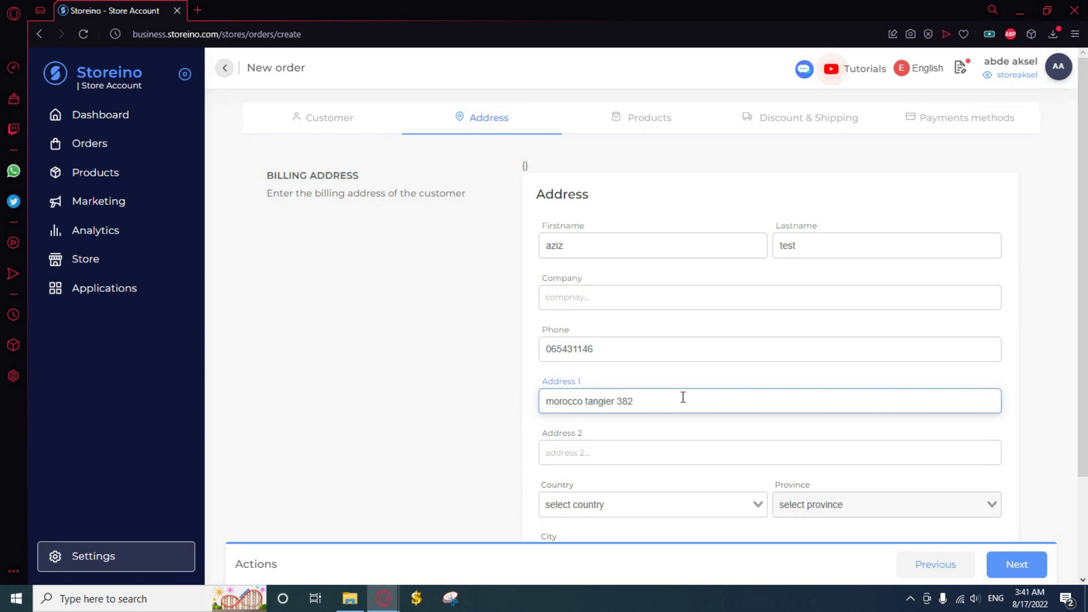
pyautogui.click(604, 426)
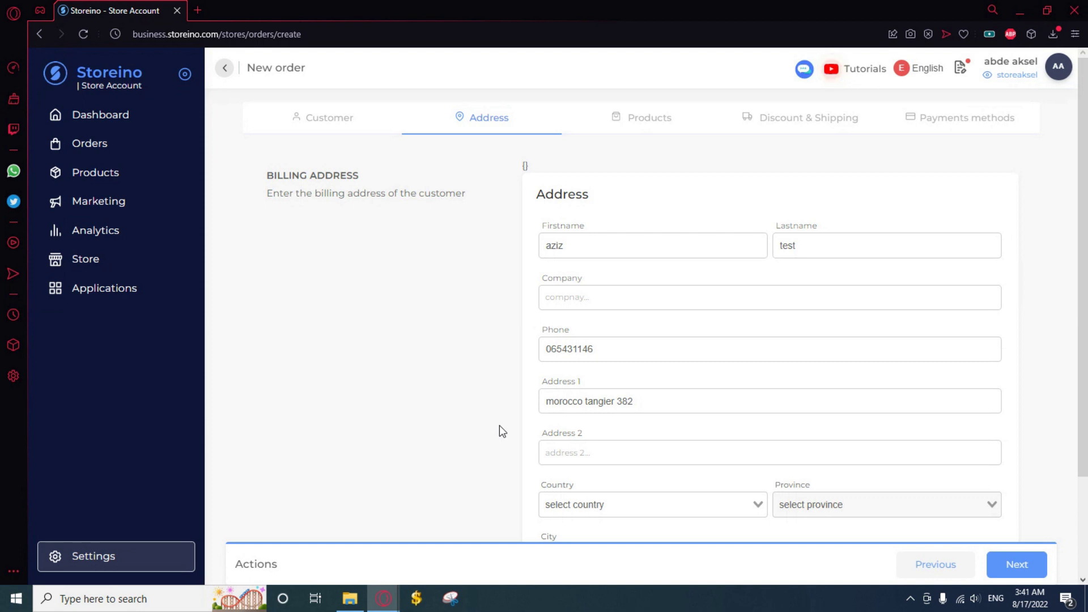
pyautogui.scroll(-1, 678, 428)
pyautogui.scroll(-2, 678, 428)
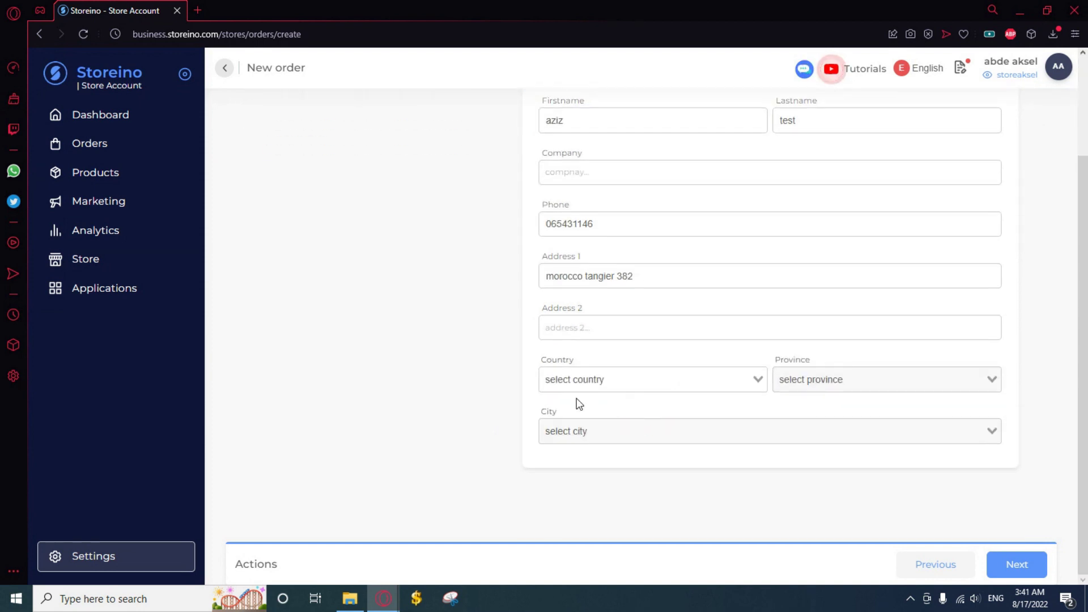
# Set country to Maroc and province to Tanger-Tétouan-Al Hoceima, then continue to Products
pyautogui.click(590, 378)
pyautogui.click(611, 406)
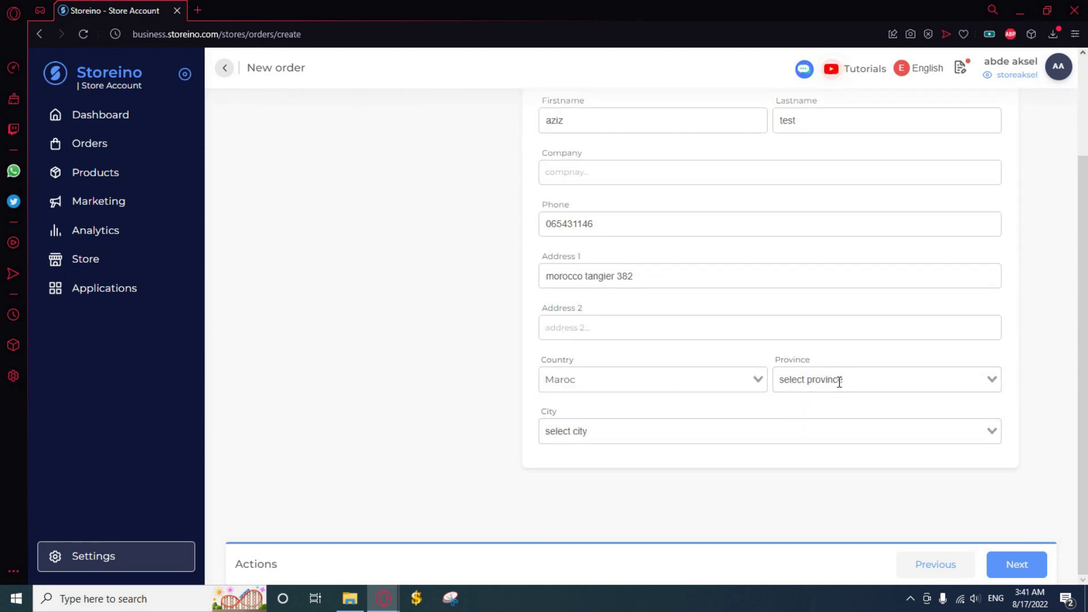
pyautogui.click(837, 381)
pyautogui.click(843, 402)
pyautogui.click(711, 425)
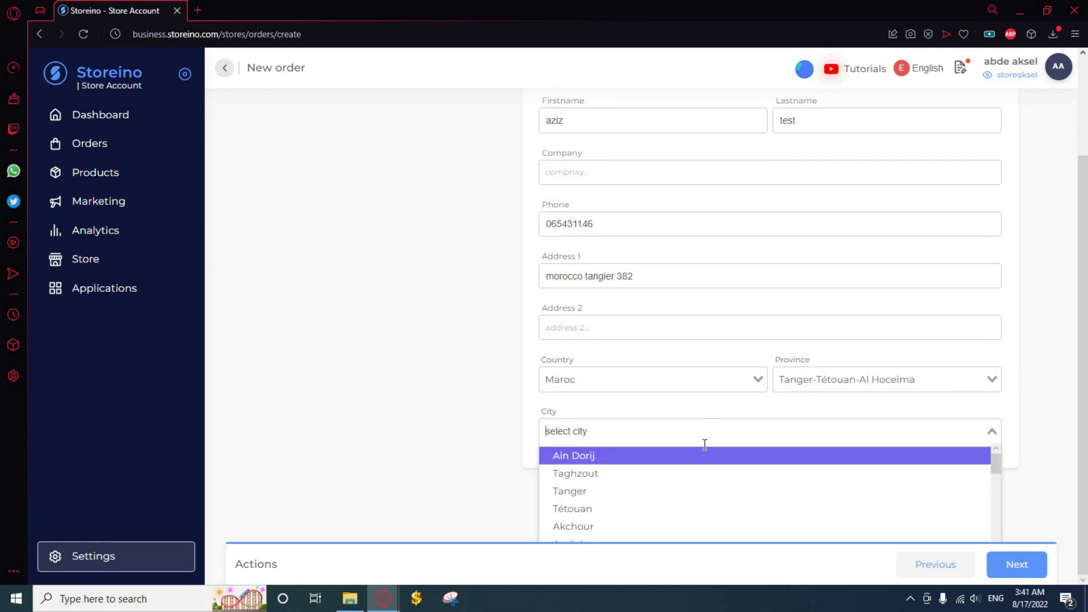
pyautogui.click(624, 492)
pyautogui.click(1027, 570)
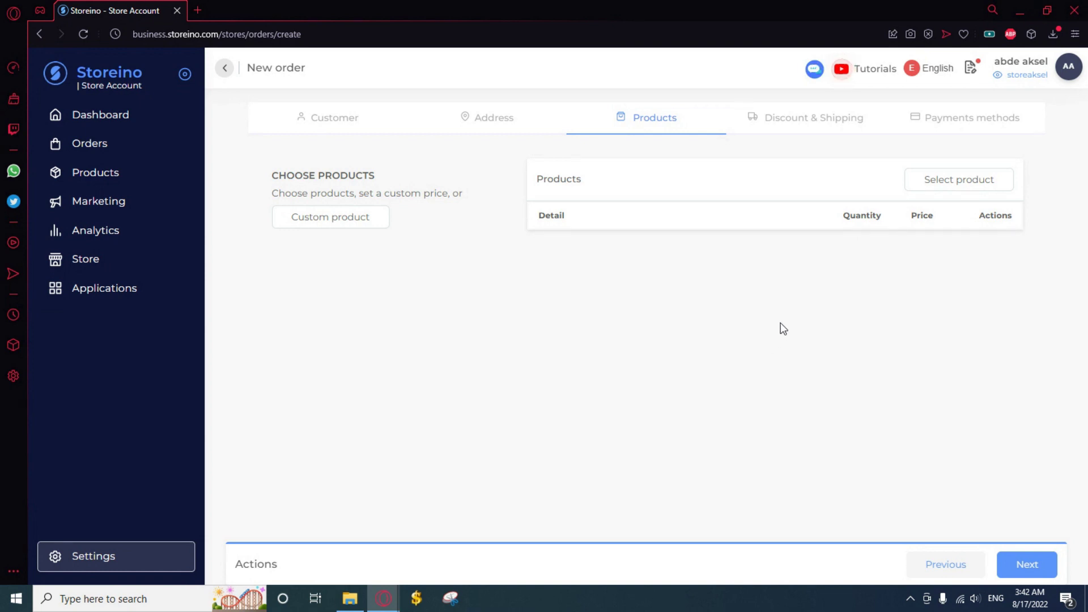
# Add the Laptop (2,000.00 MAD) and the Red Headsets variant to the order
pyautogui.click(962, 191)
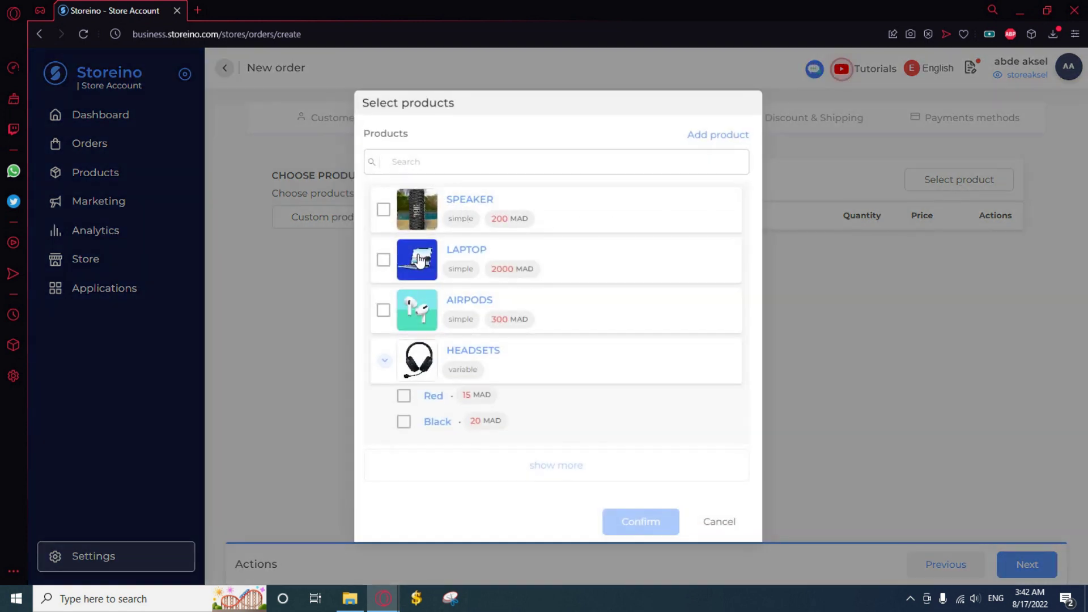
pyautogui.click(384, 261)
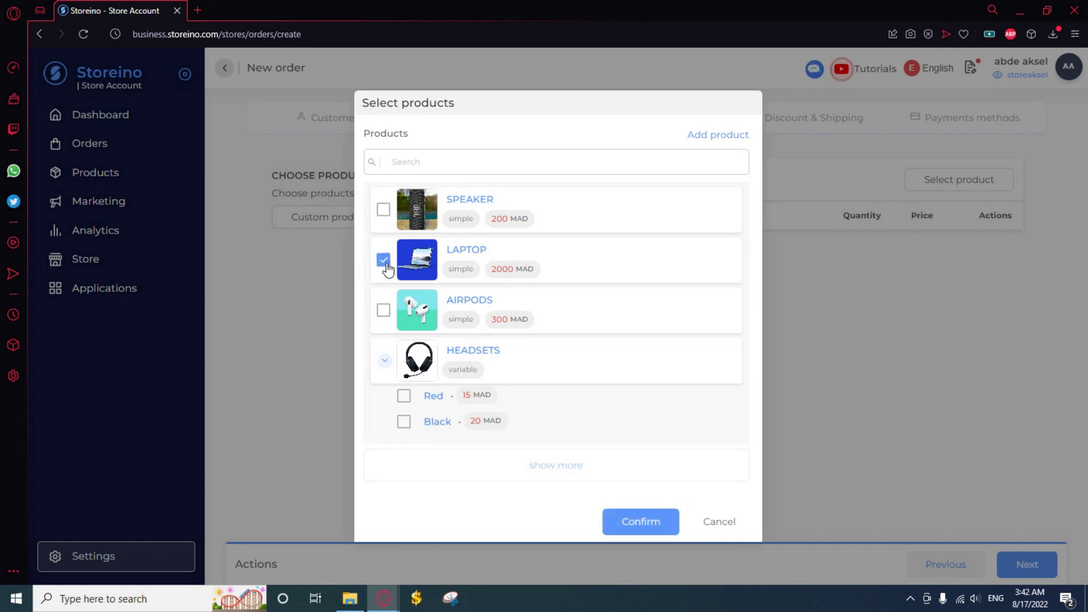
pyautogui.click(404, 396)
pyautogui.click(666, 518)
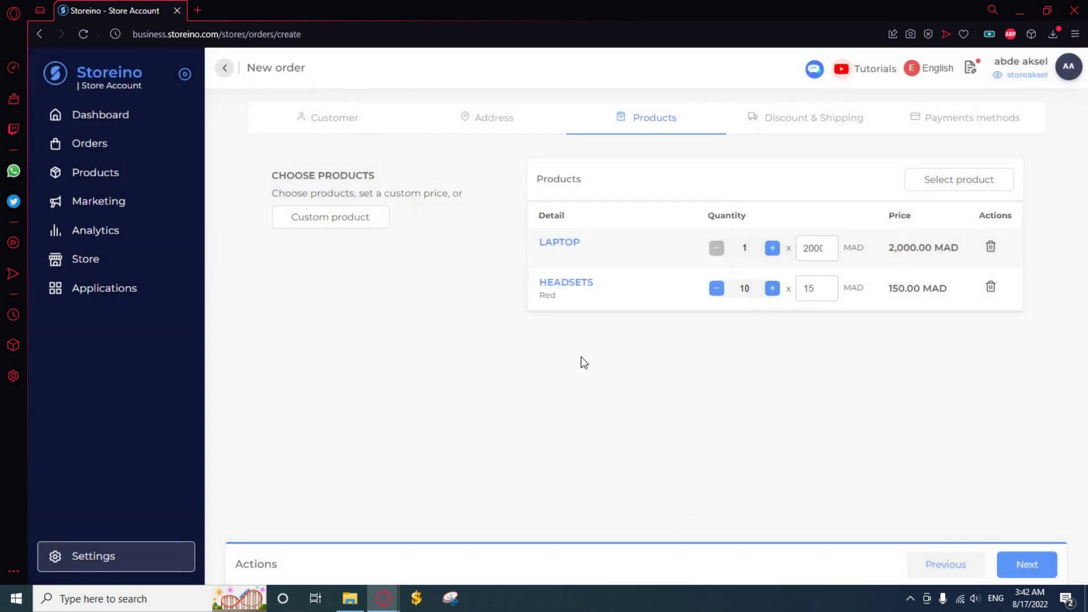
pyautogui.click(339, 228)
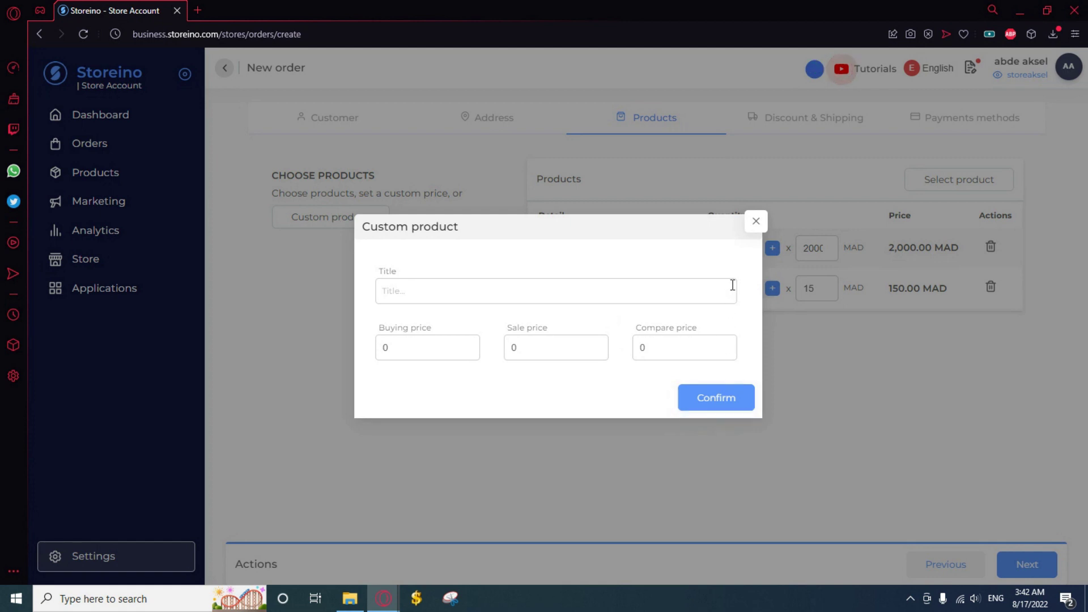
# Dismiss the Custom product form without adding an item
pyautogui.click(754, 225)
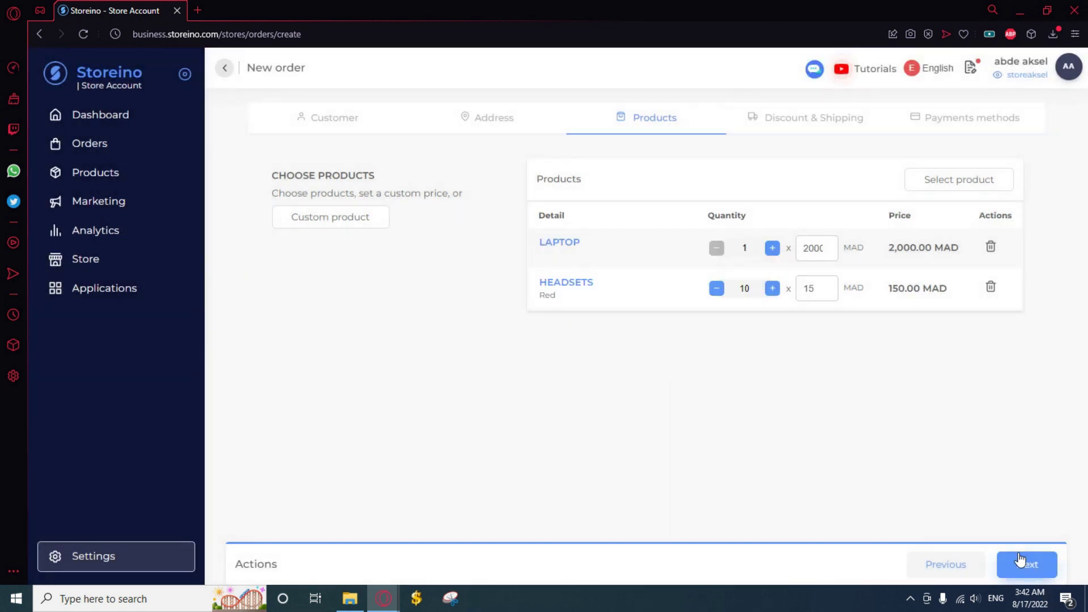
# Keep aksel shipping and reach payment with Cash on delivery, totalling 2,150.00 MAD
pyautogui.click(1027, 565)
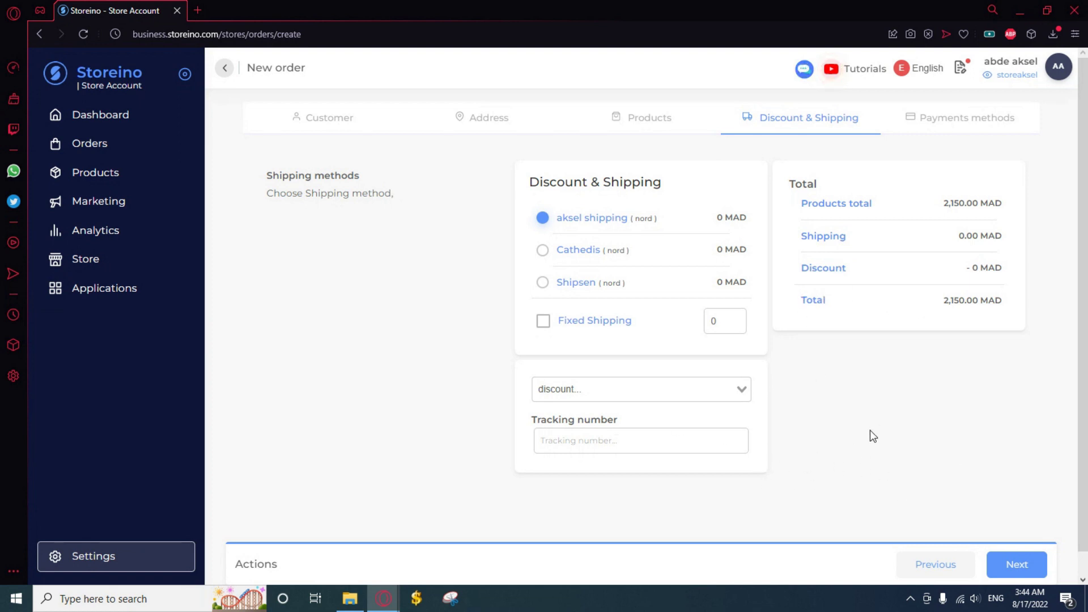
pyautogui.click(1020, 567)
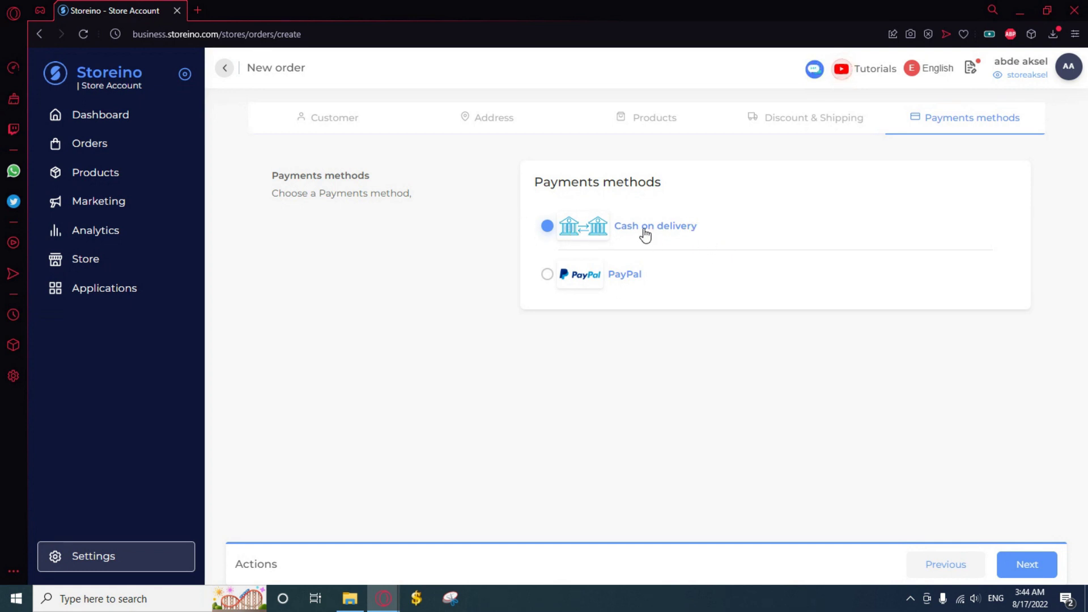
# Create the cash-on-delivery order and return to the Orders list
pyautogui.click(1046, 573)
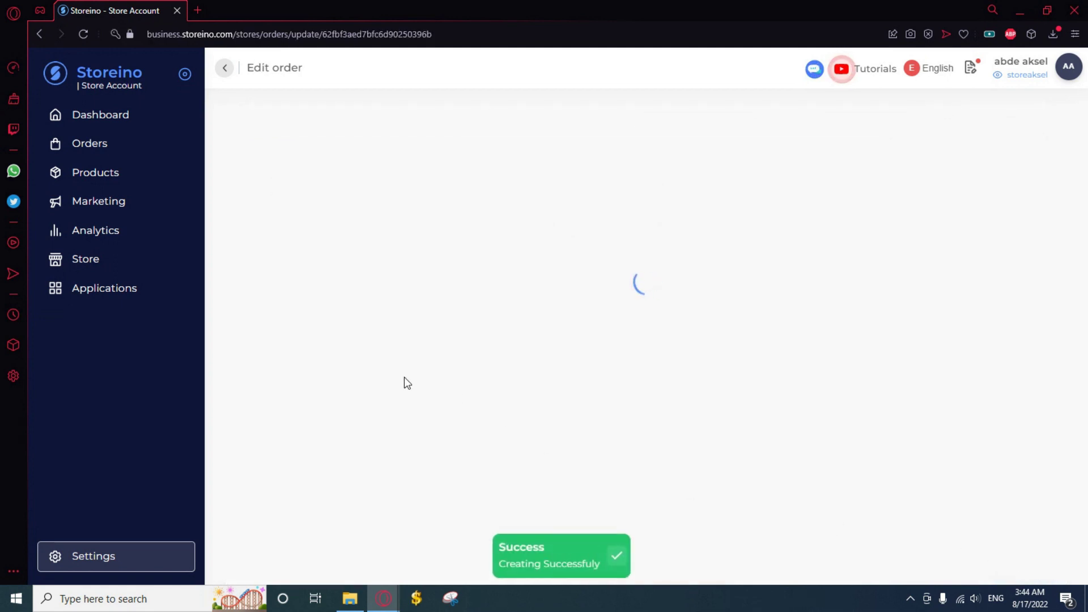
pyautogui.click(112, 148)
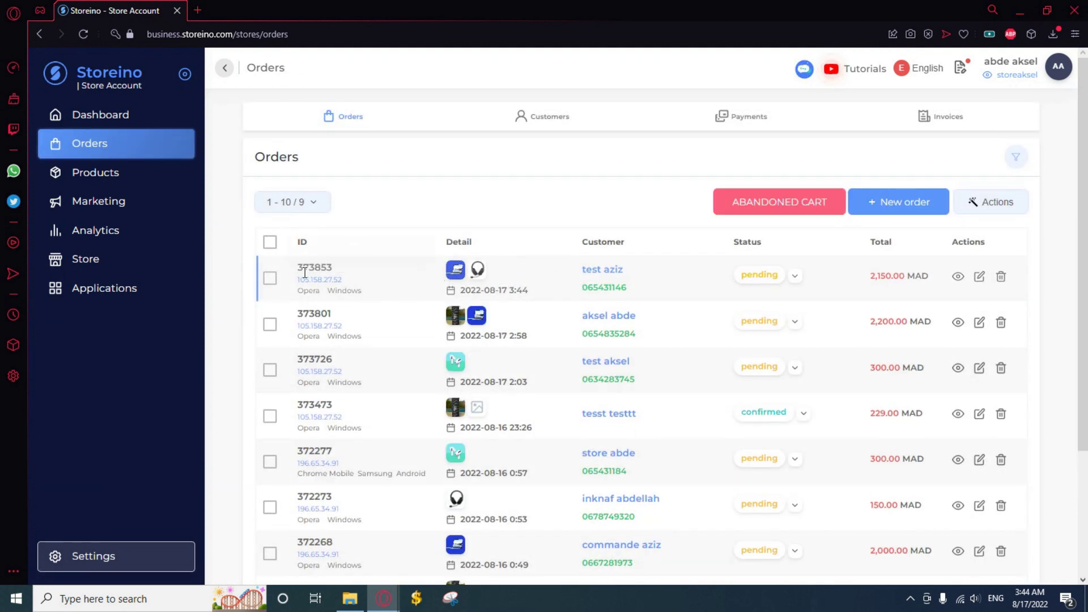
# Check order 373853's status options and leave it pending
pyautogui.click(795, 280)
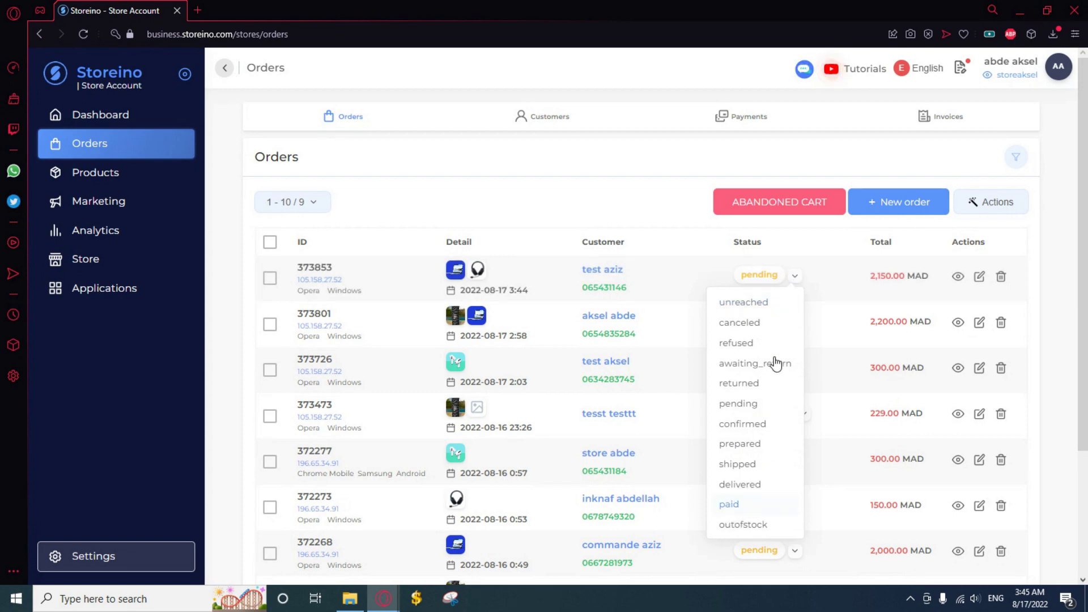
pyautogui.click(796, 278)
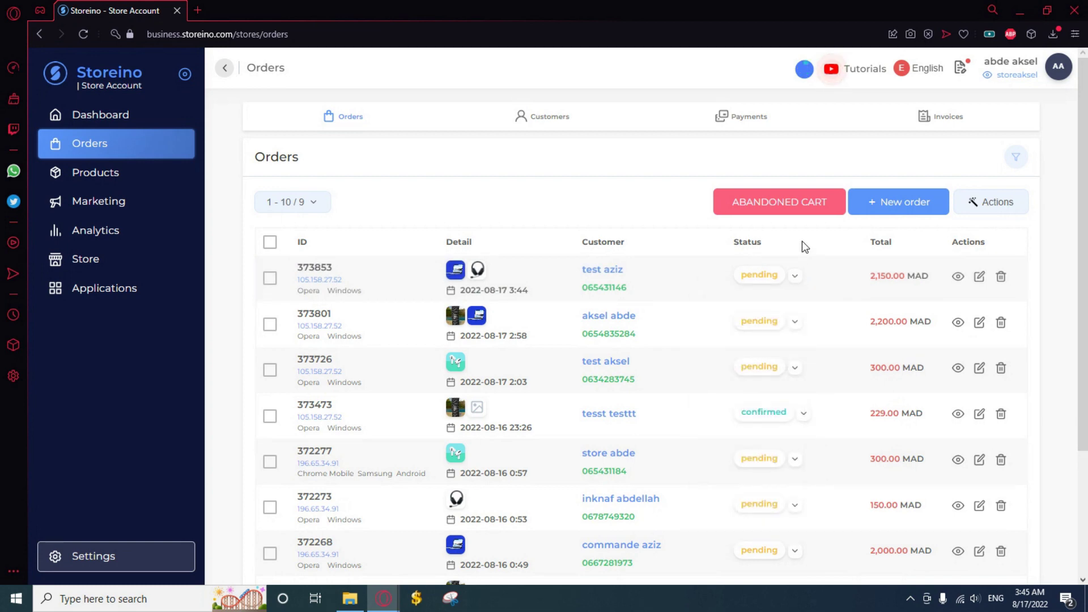